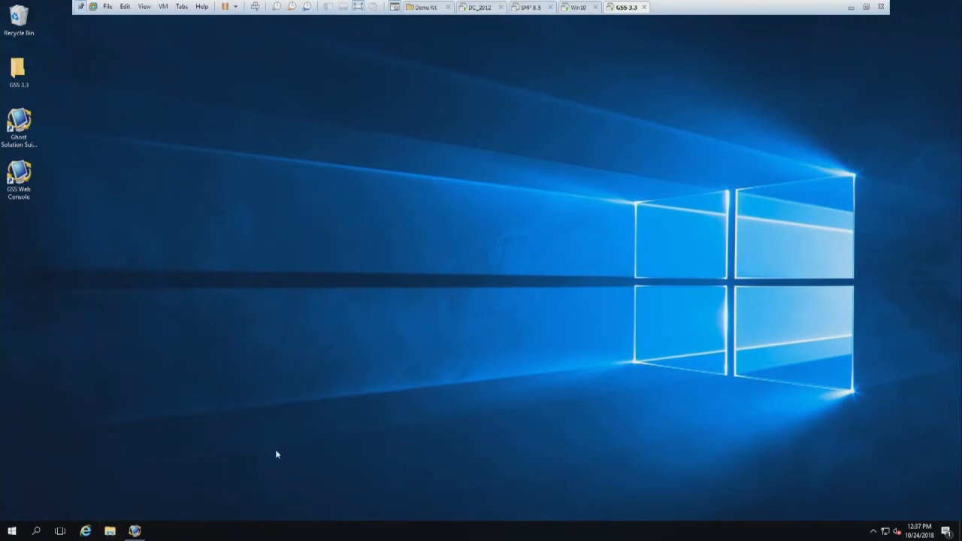
Launch Setup from the GSS folder on the local C: drive.
click(110, 531)
click(110, 531)
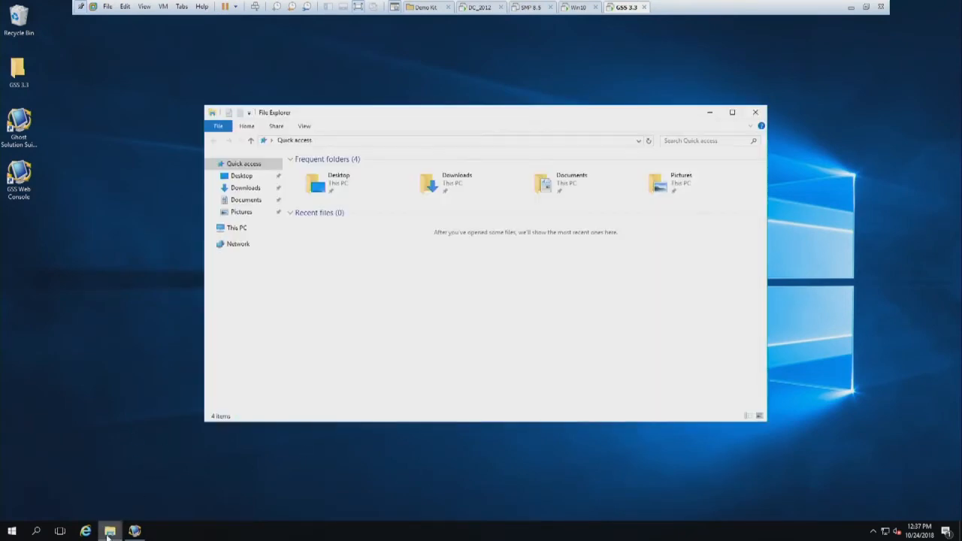
click(232, 227)
double_click(348, 248)
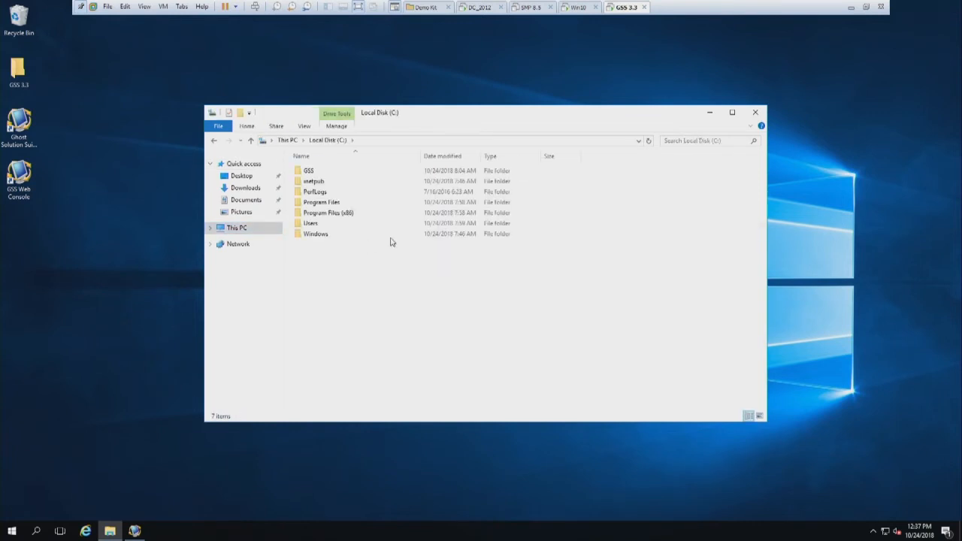
double_click(308, 171)
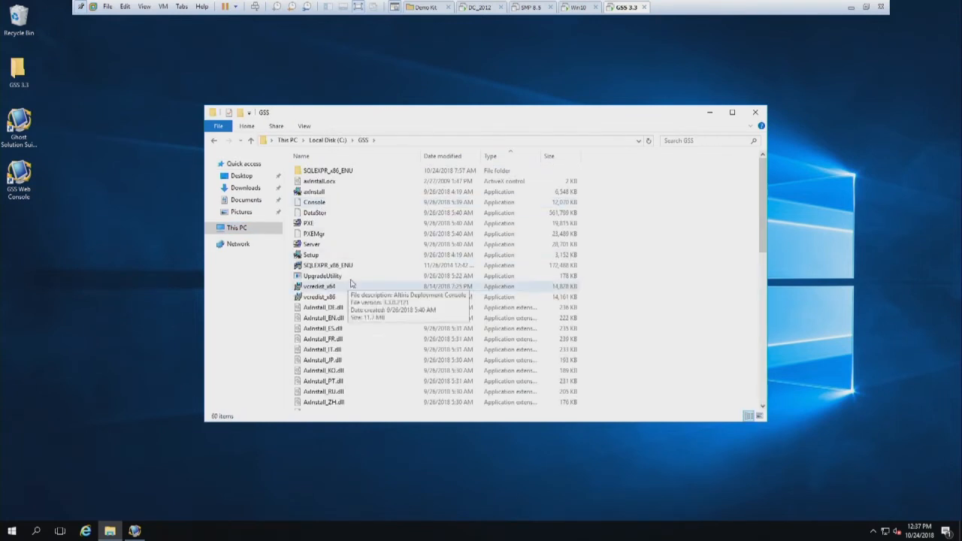
double_click(316, 256)
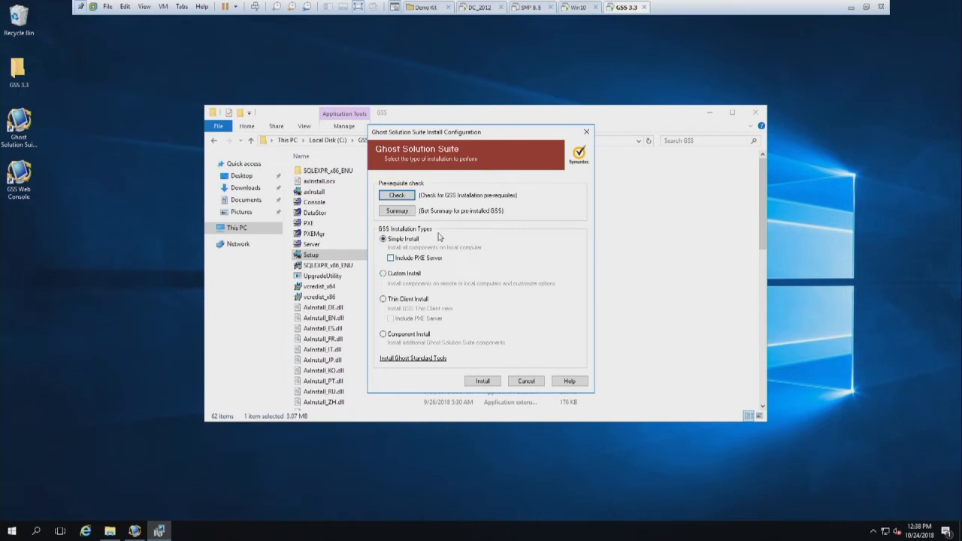
Run the GSS installation prerequisite check and review the server, web console, database and port summaries.
click(399, 197)
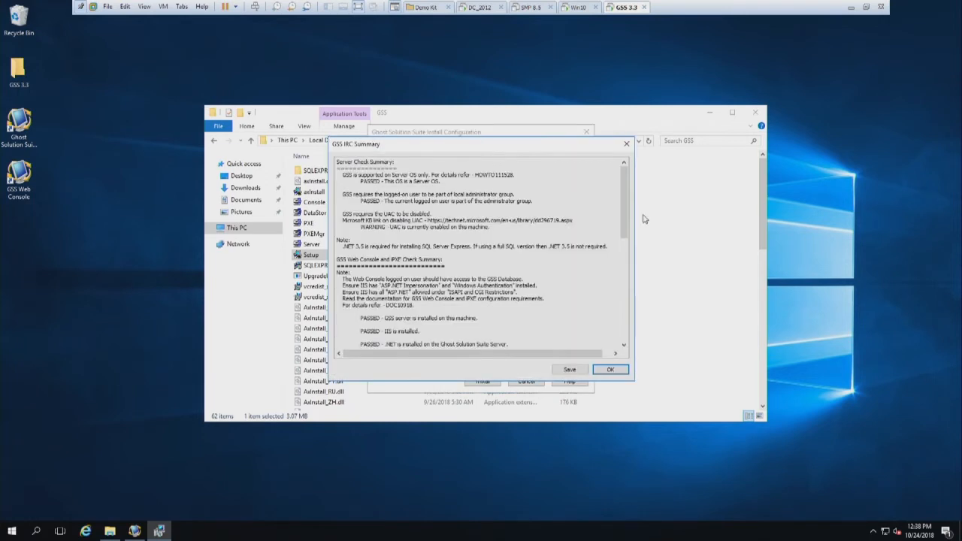
scroll(623, 212, down, 4)
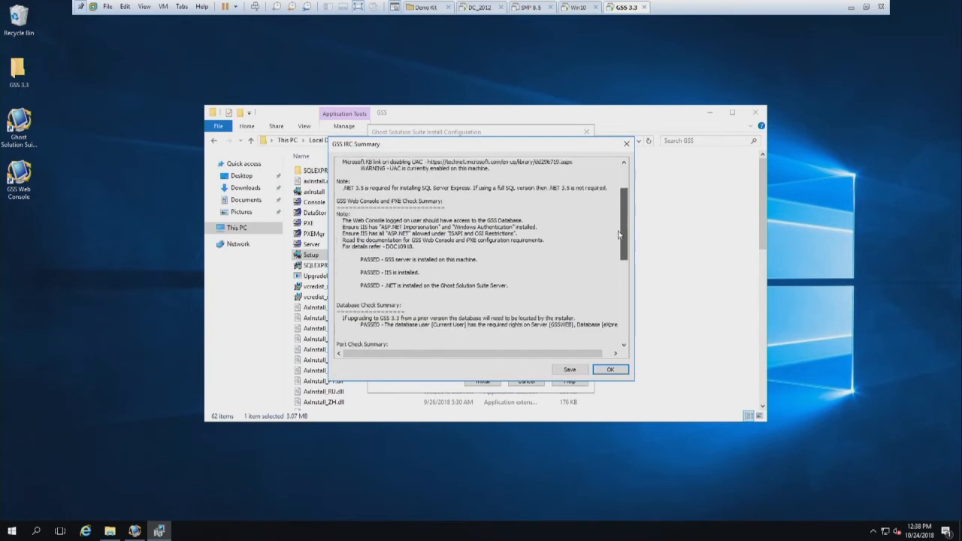
drag(508, 265, 354, 234)
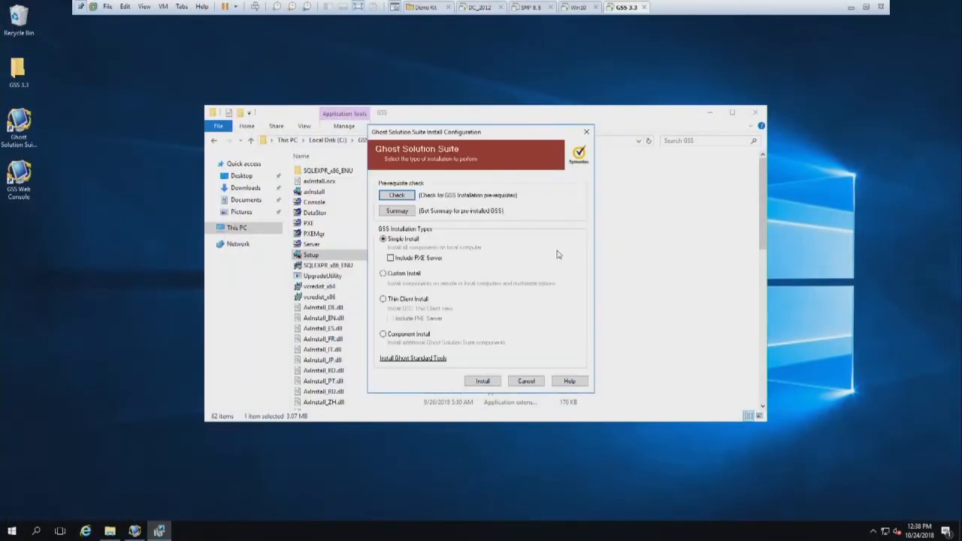
Start a Component Install and select the Ghost Solution Suite Web Console as the component to install.
click(419, 336)
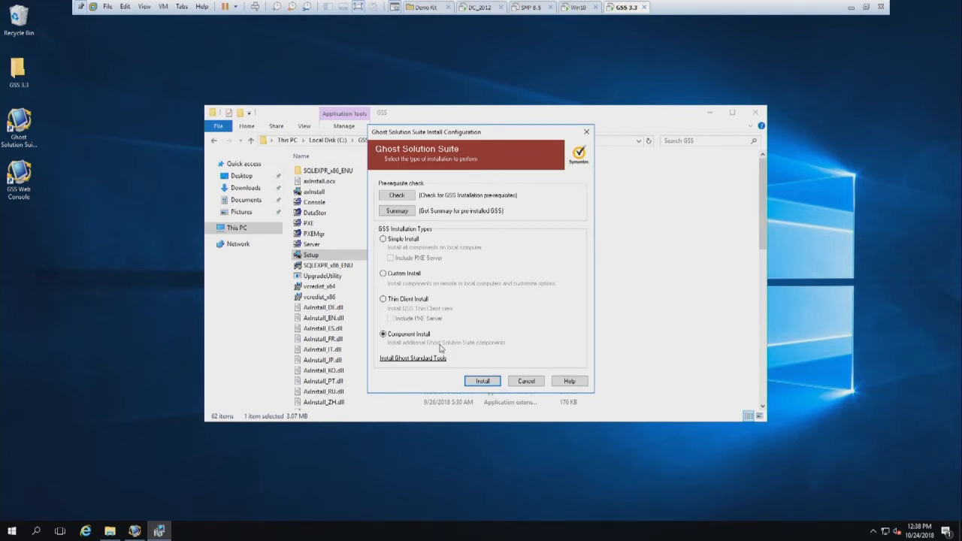
click(484, 381)
click(552, 357)
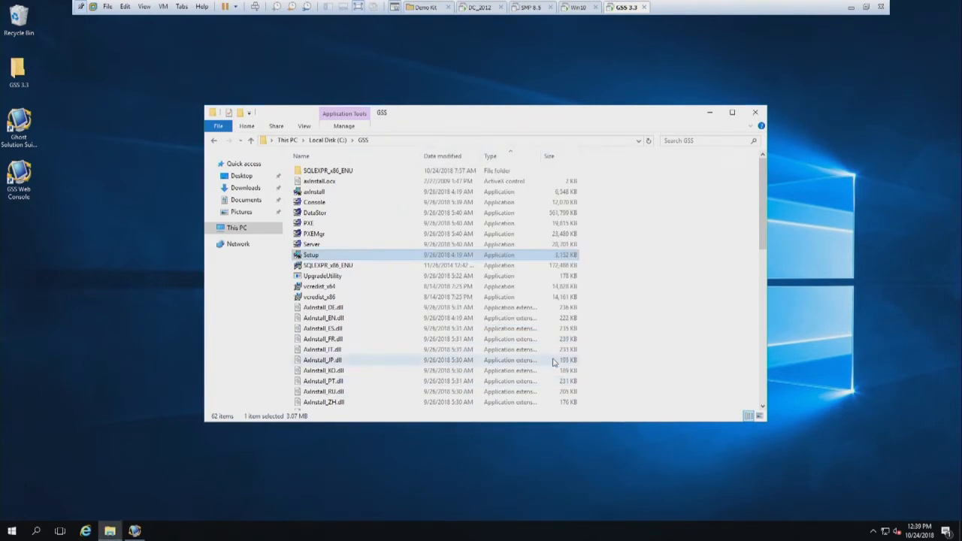
click(508, 384)
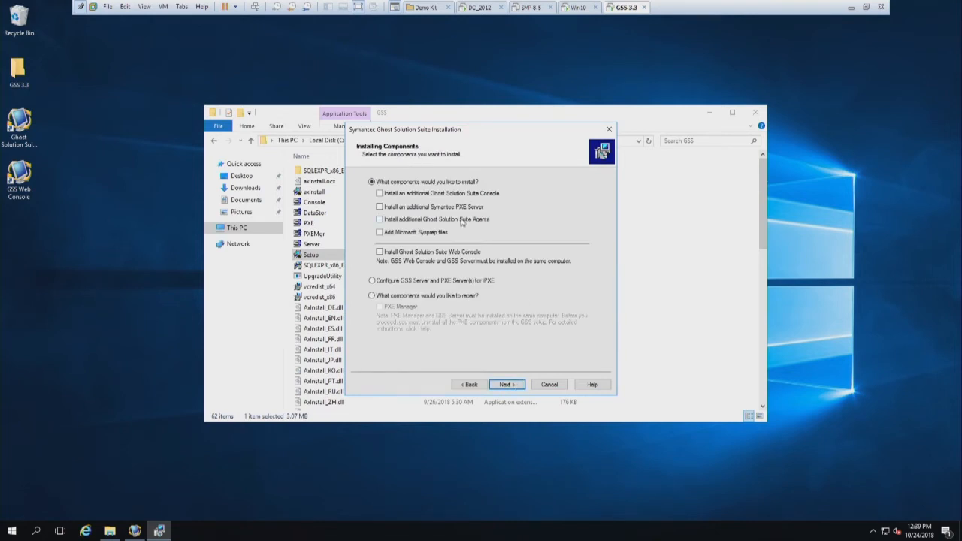
click(418, 254)
Cancel the component installation and close the GSS folder window.
click(557, 385)
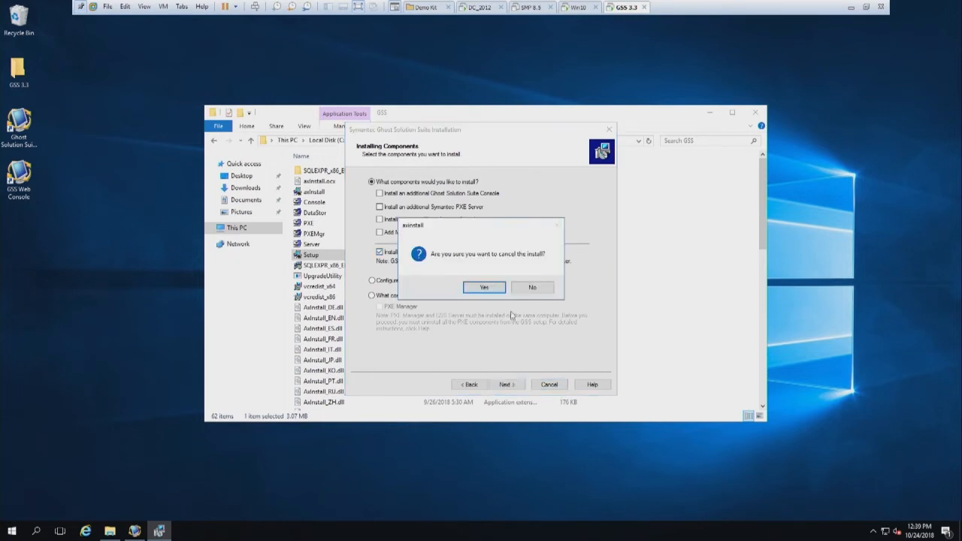
click(489, 293)
click(755, 113)
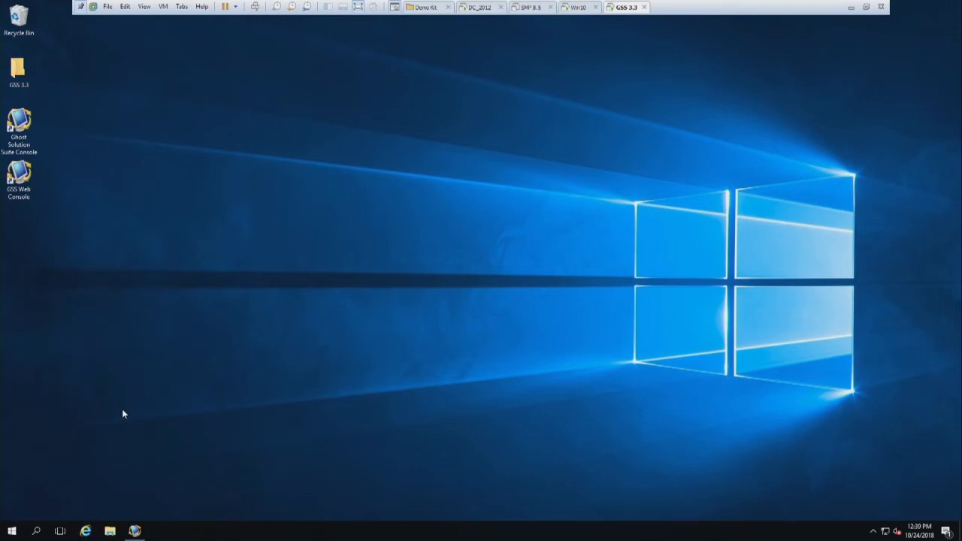
Launch the GSS Web Console from the desktop with Internet Explorer as its default app, and maximize the browser window.
double_click(19, 177)
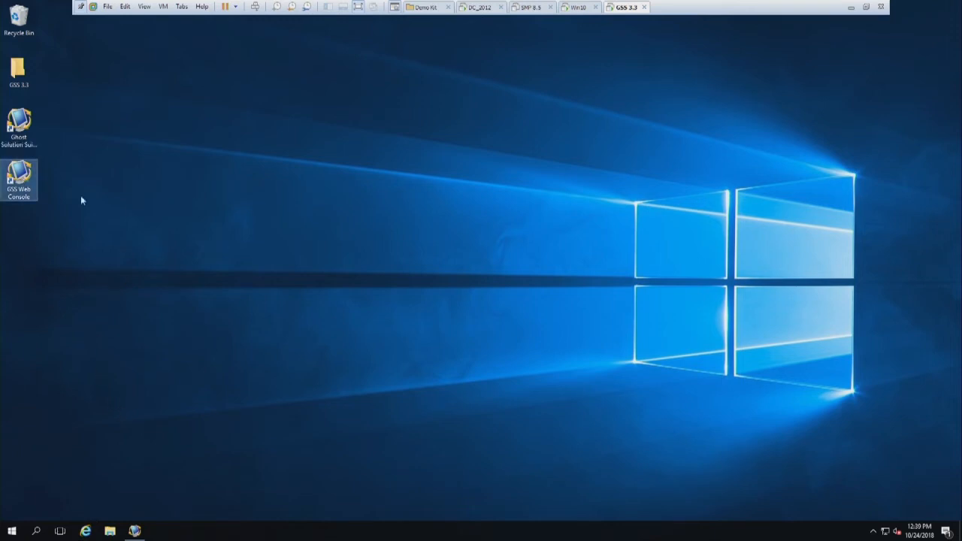
click(443, 201)
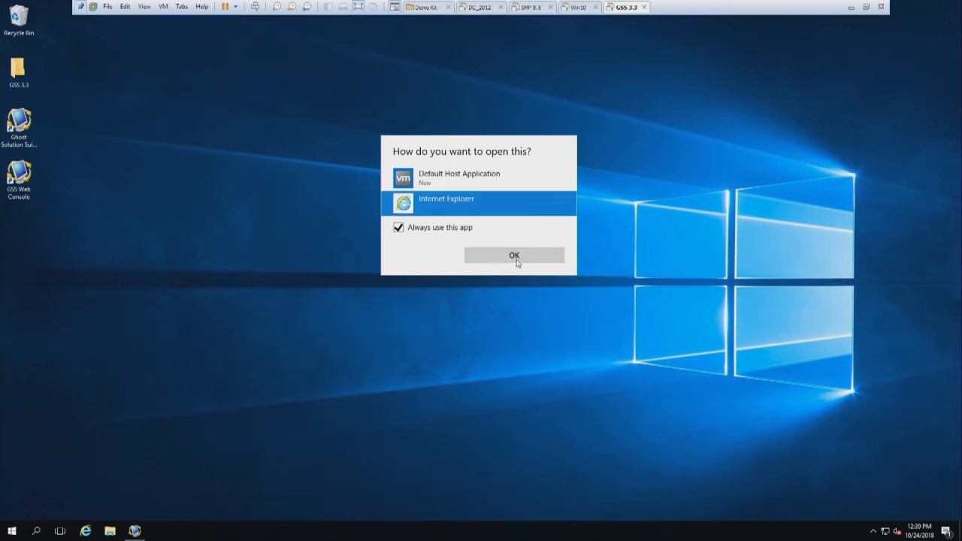
click(514, 256)
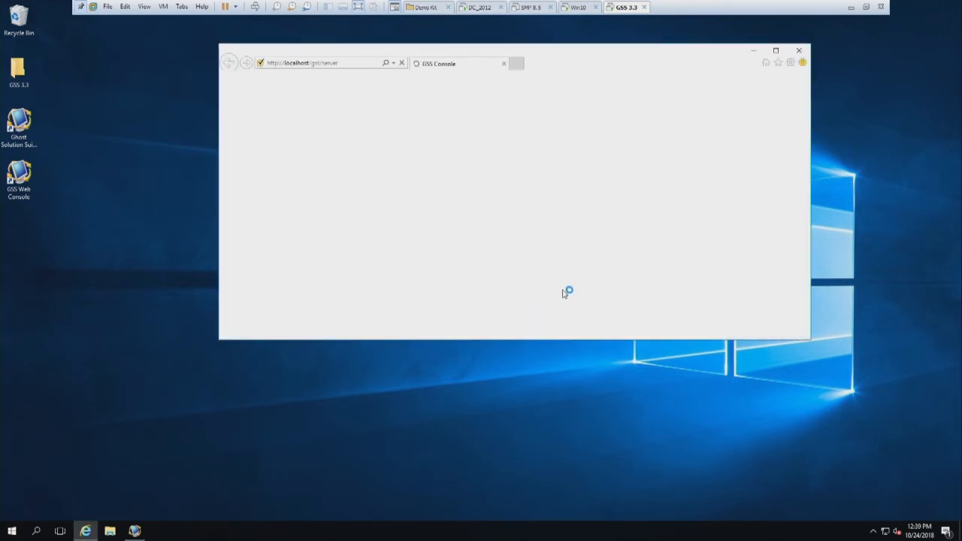
click(775, 51)
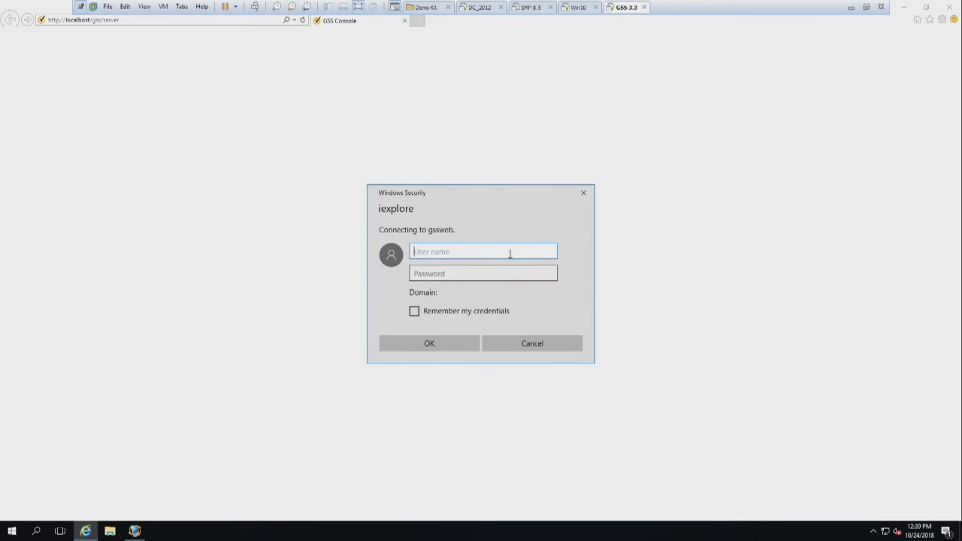
Sign in to the web console with the user name administrator and the account password.
text(adm)
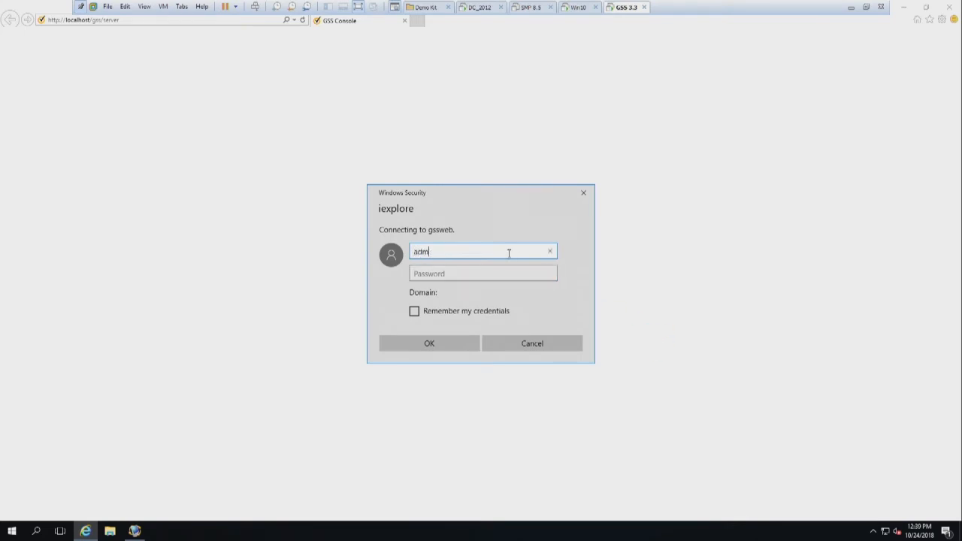
text(inistrator)
key(Tab)
text(•••••••)
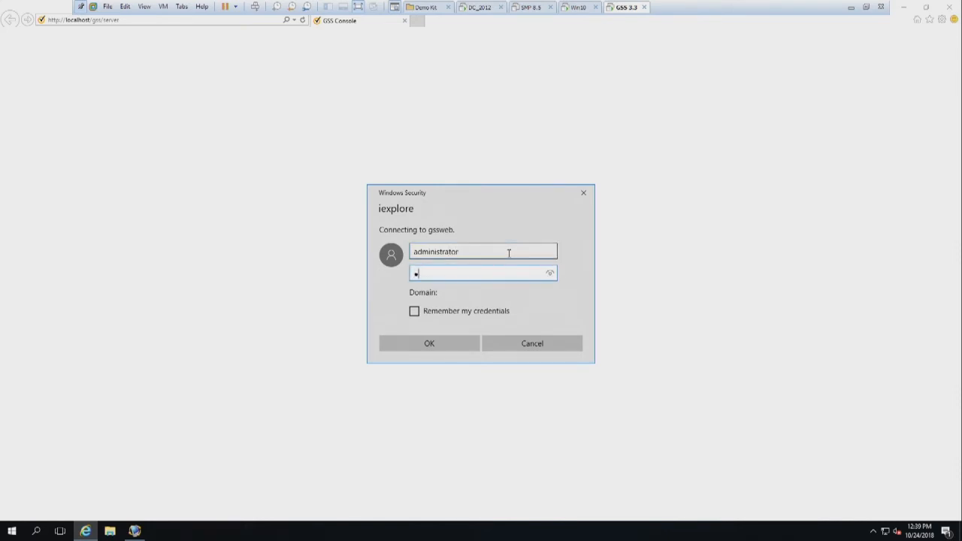
text(••)
key(Return)
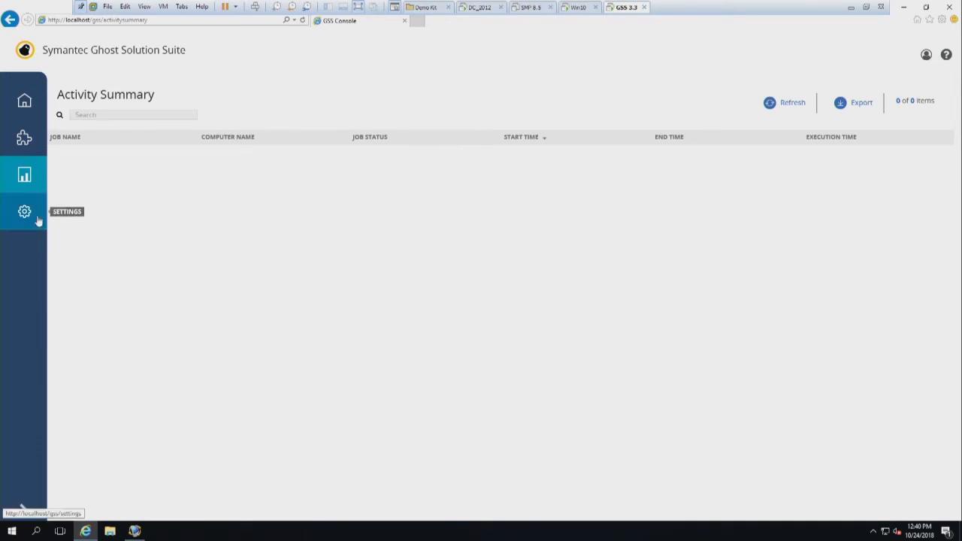
Open the web console's Quick Tasks page and expand the navigation sidebar to show its section names.
click(24, 138)
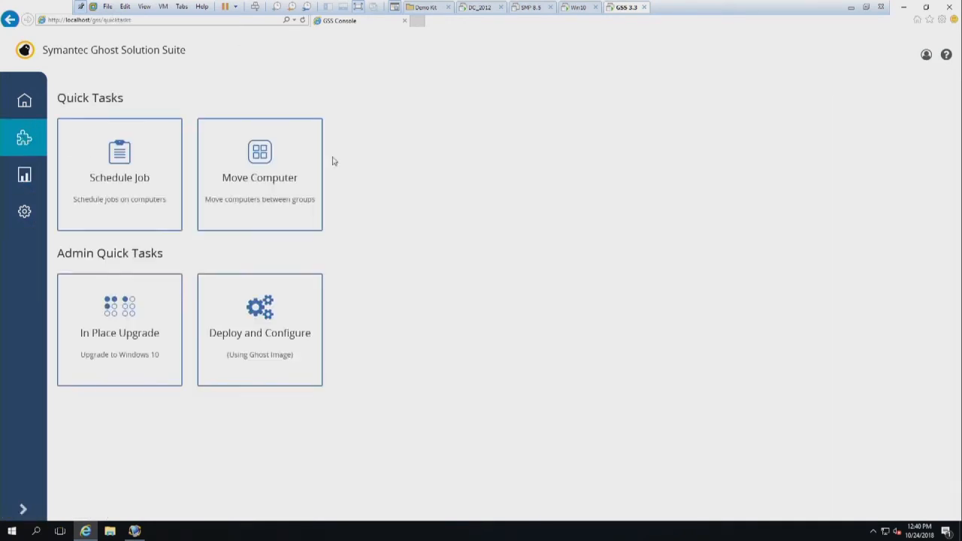
click(118, 336)
click(23, 511)
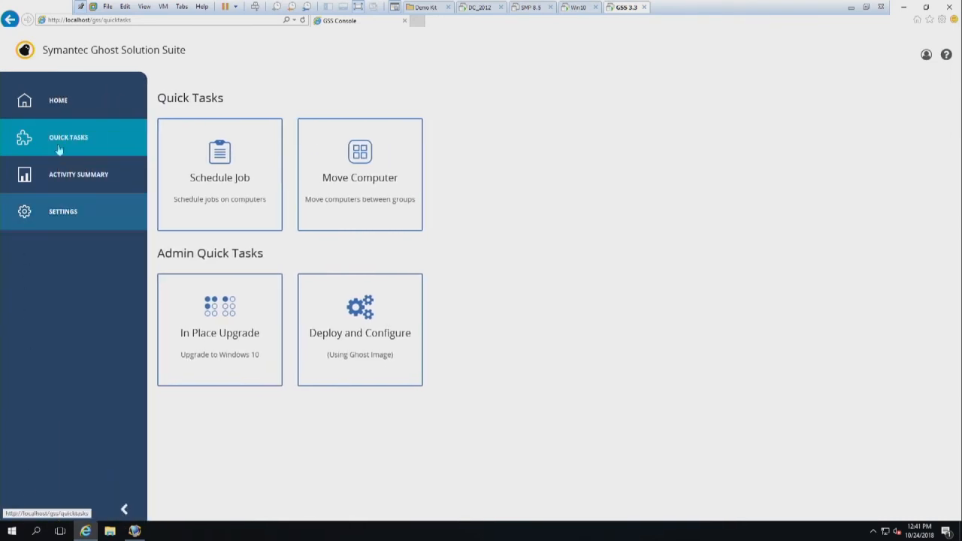